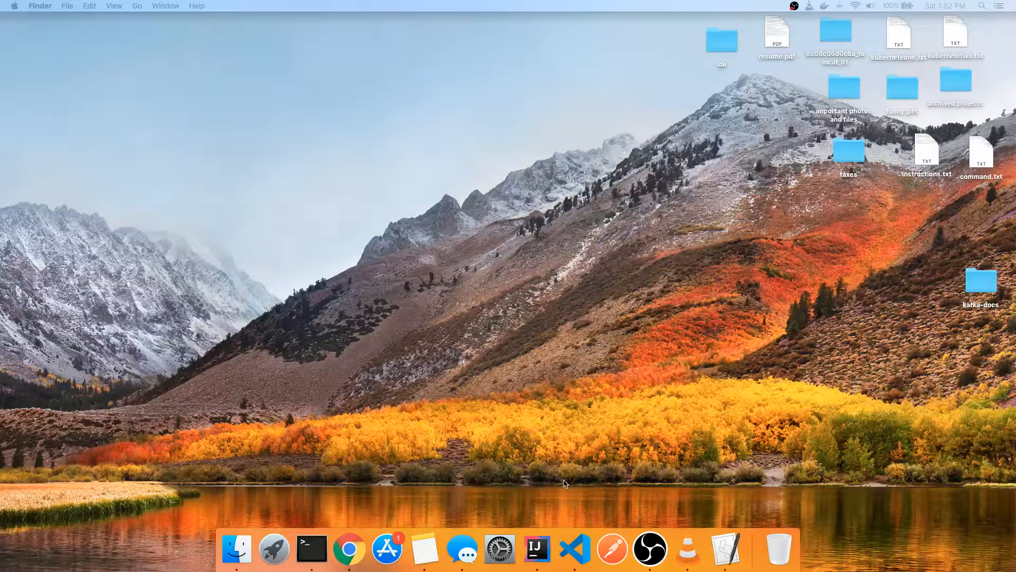
# - Launch Terminal through the system search and open the Dock options for its icon
pyautogui.press('super+space')
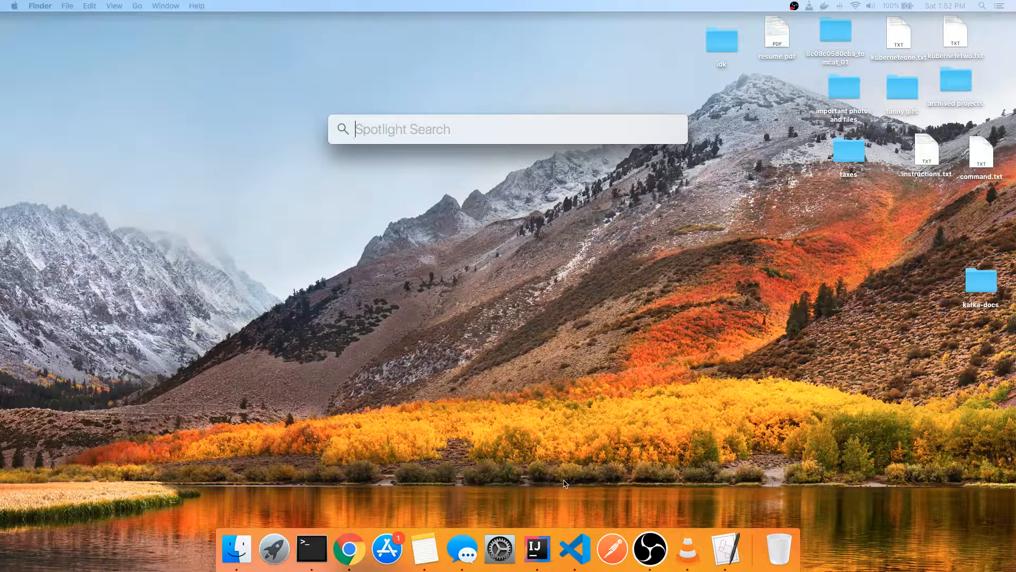
pyautogui.write('terminal')
pyautogui.press('Return')
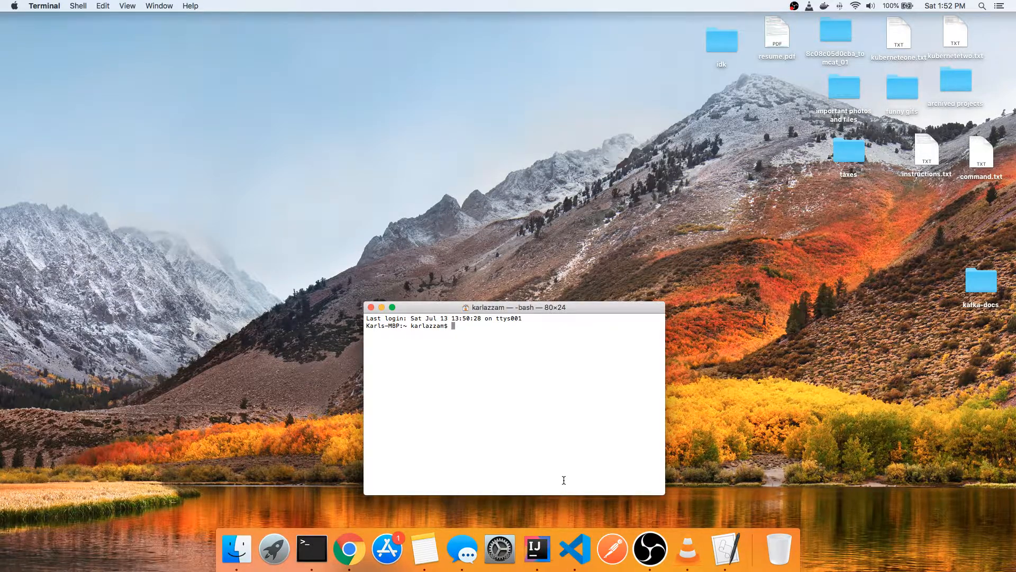
pyautogui.rightClick(312, 549)
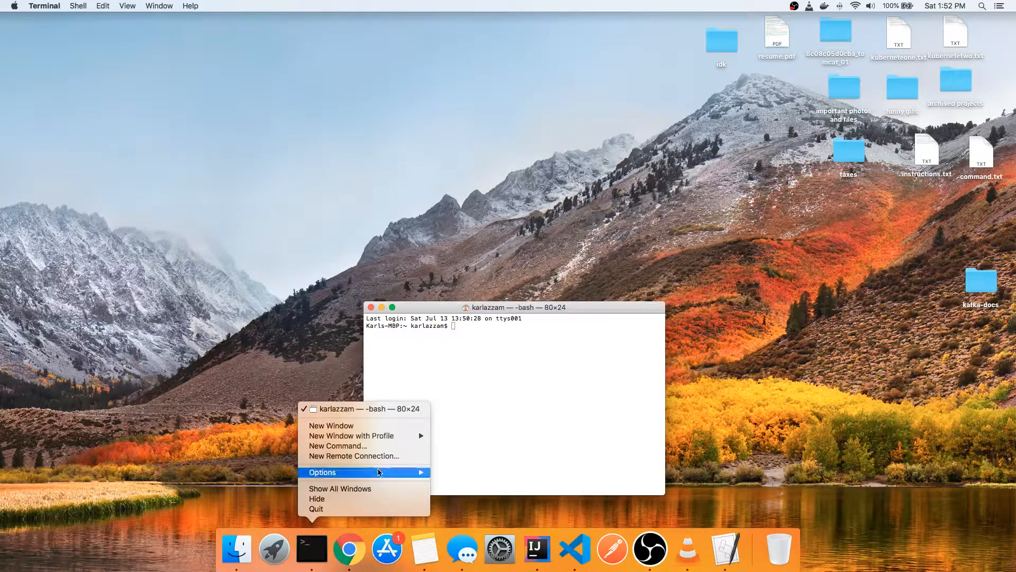
pyautogui.moveTo(379, 473)
pyautogui.click(455, 472)
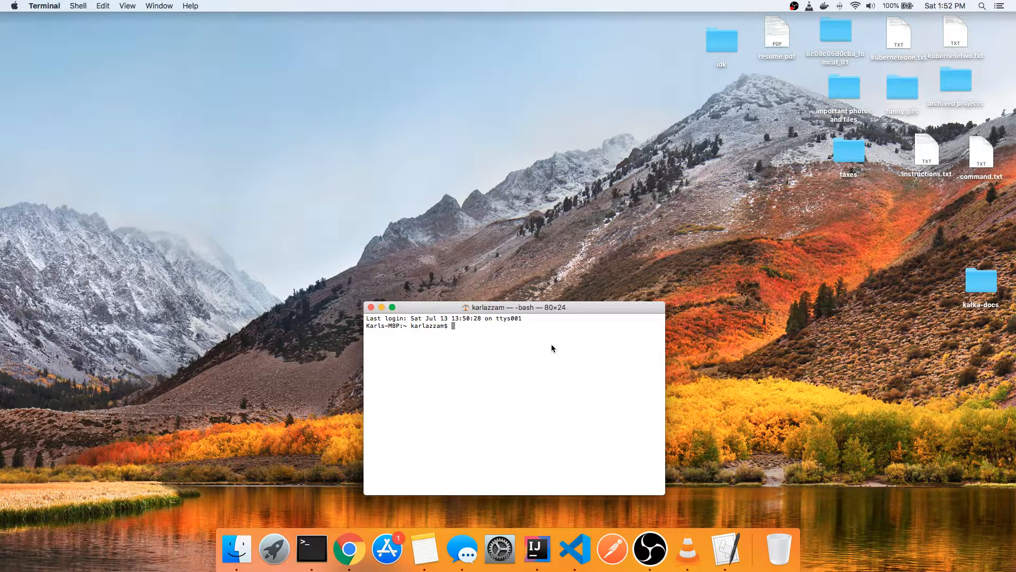
# - Check the installed Java version with java --version and clear the terminal output
pyautogui.write('java --version')
pyautogui.press('Return')
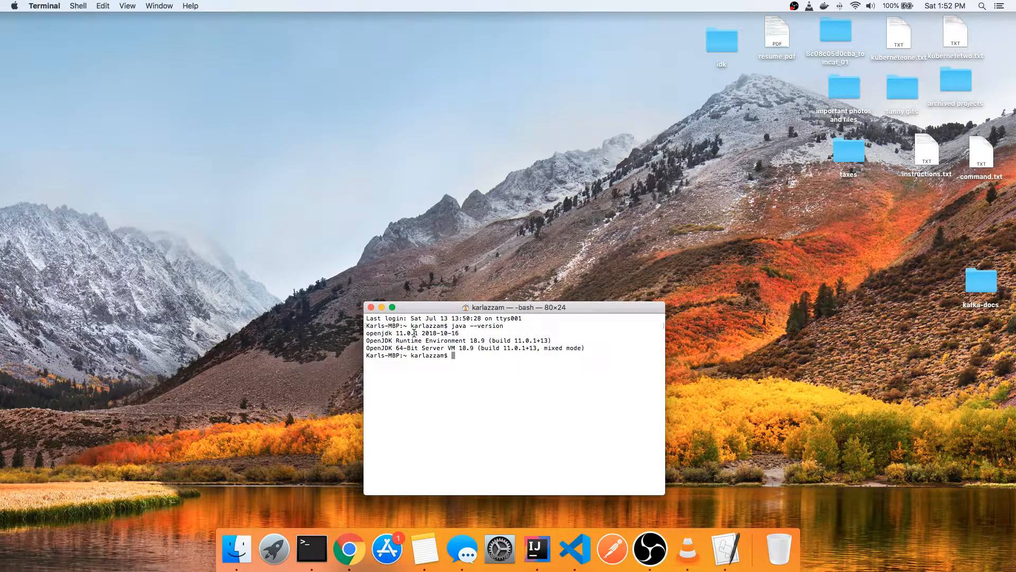
pyautogui.press('super+k')
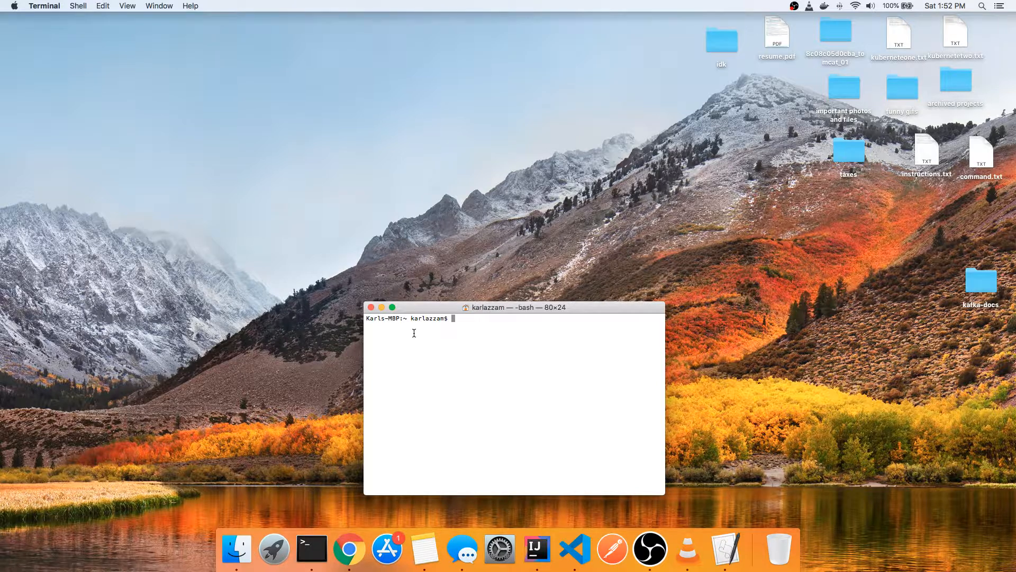
# - Switch to Chrome and search the web for "openjdk install mac"
pyautogui.click(350, 549)
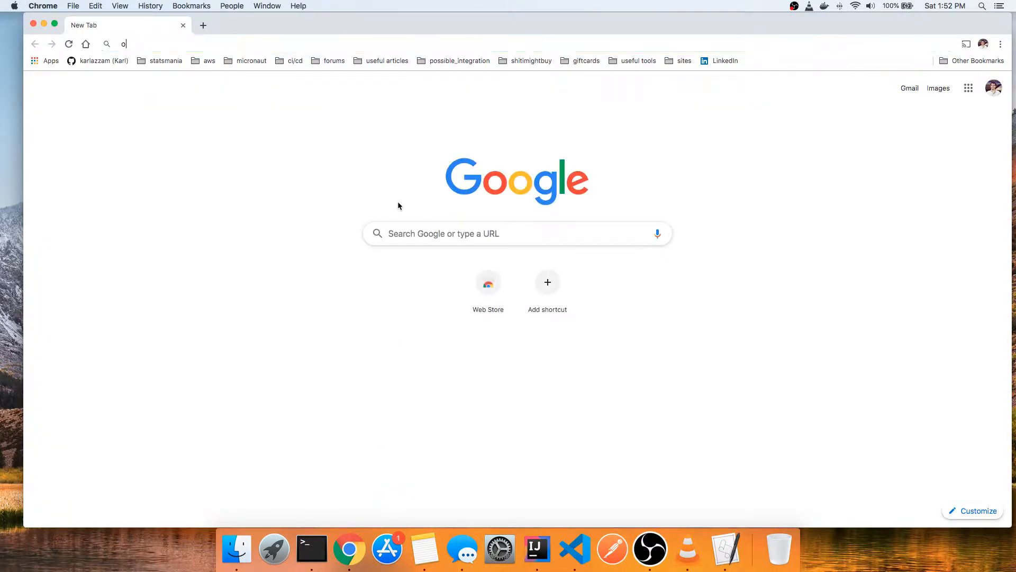
pyautogui.write('openjdk ins')
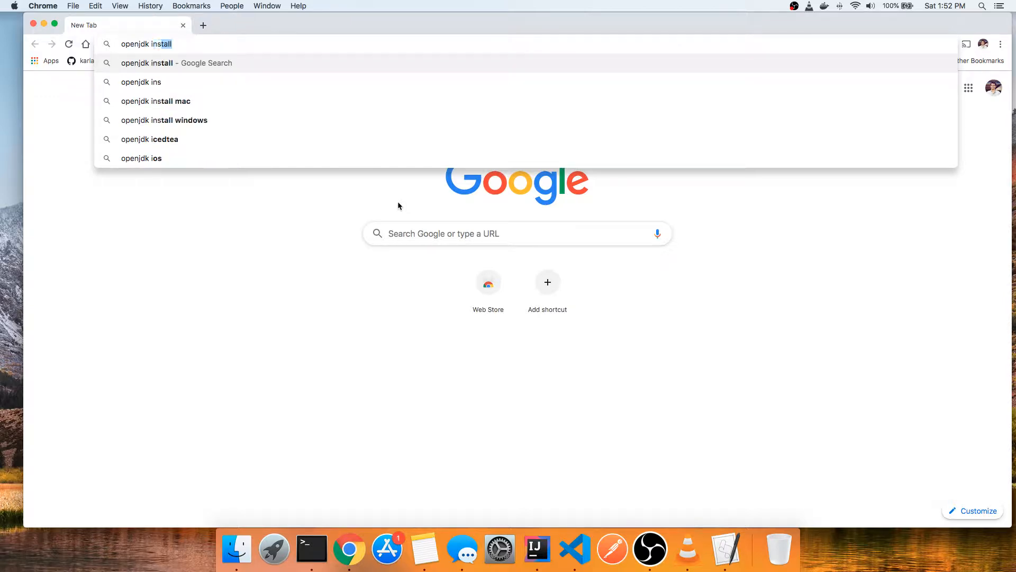
pyautogui.write('tall mac')
pyautogui.press('Return')
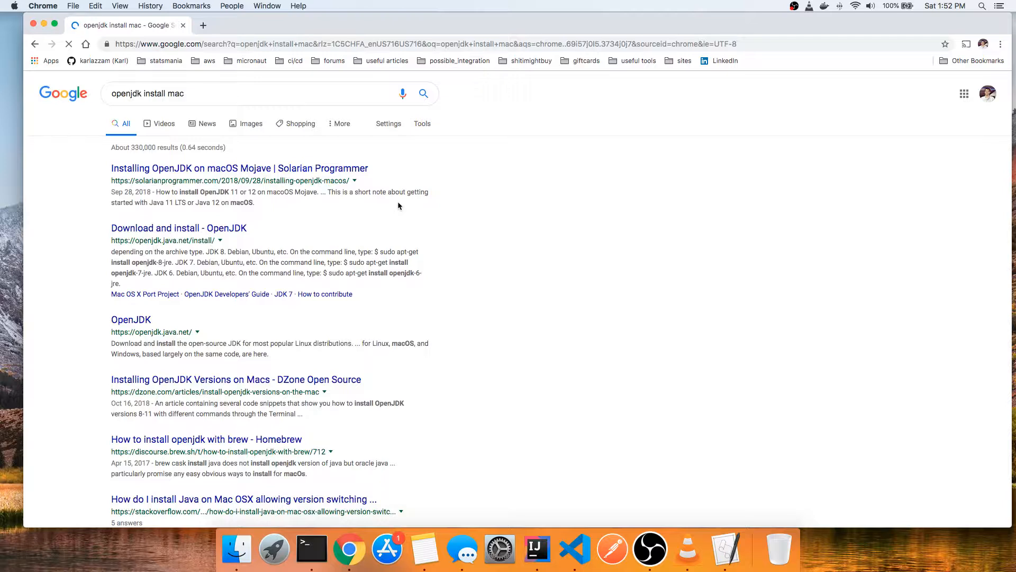
# - Look through the OpenJDK home page from the search results and return to the results
pyautogui.click(146, 320)
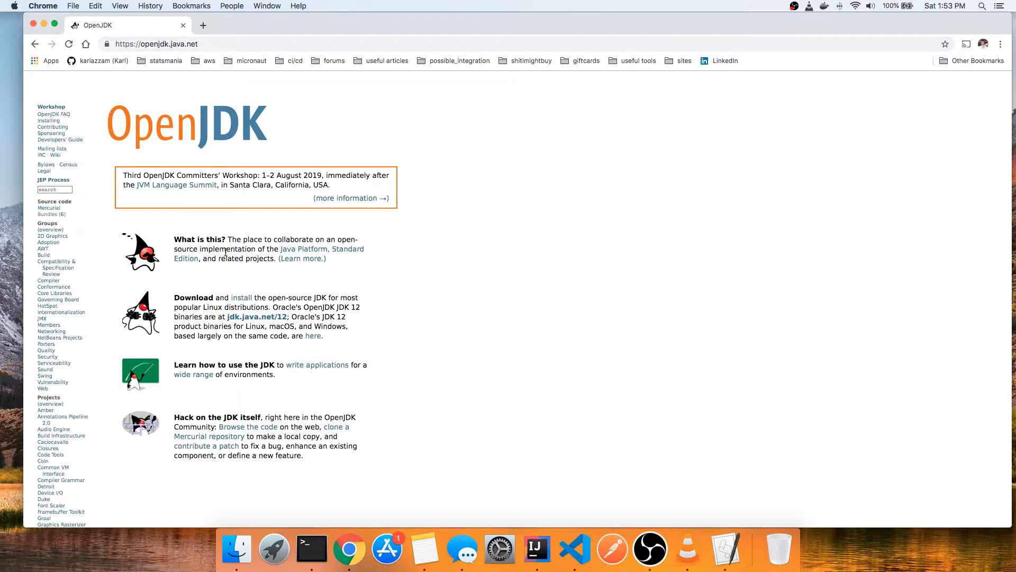
pyautogui.scroll(-2, 244, 255)
pyautogui.scroll(-5, 244, 254)
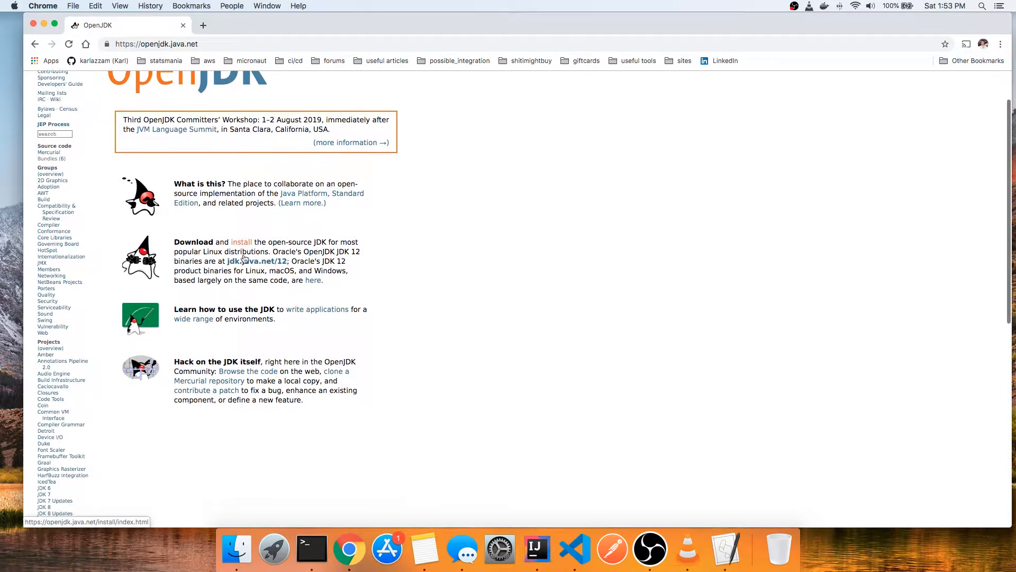
pyautogui.click(34, 44)
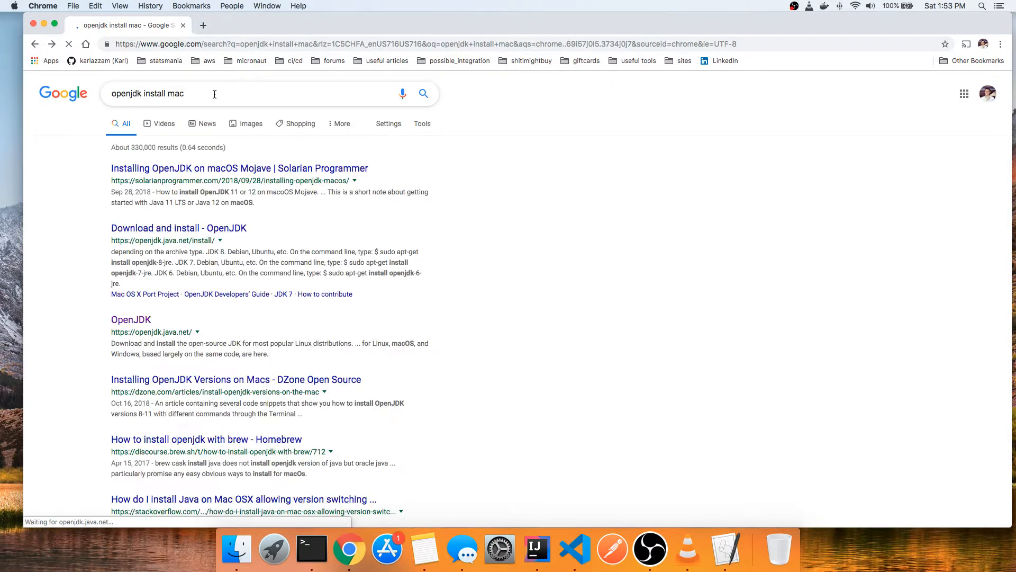
# - Refine the web search to "openjdk 11 install mac" and open the "Download and install - OpenJDK" result
pyautogui.click(143, 93)
pyautogui.write('11')
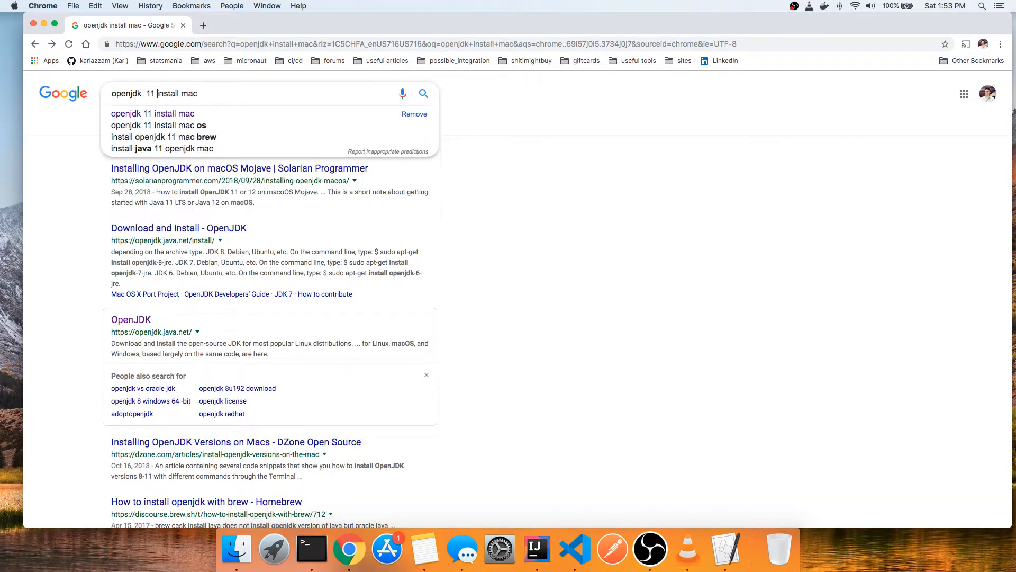
pyautogui.press('Return')
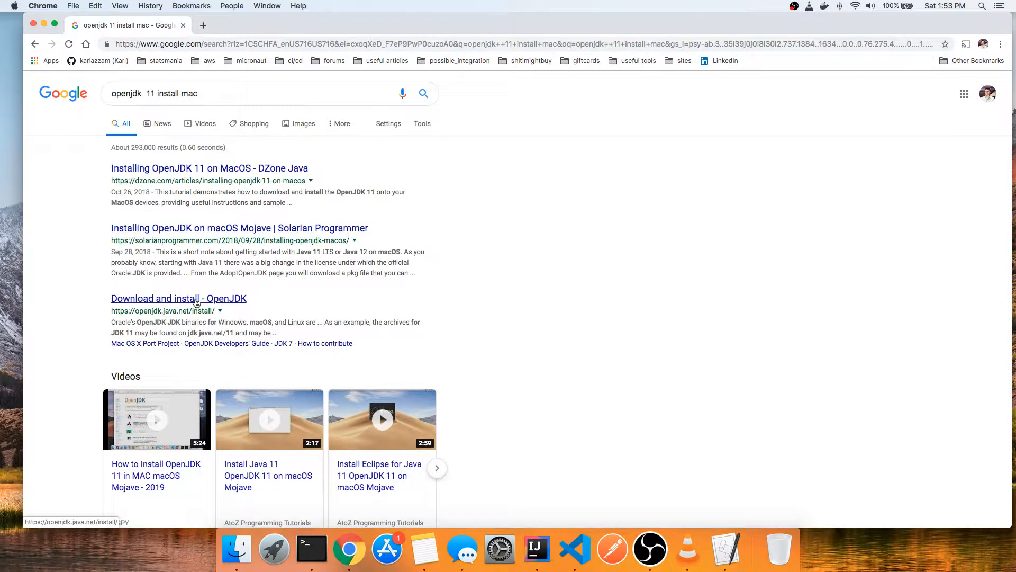
pyautogui.click(195, 299)
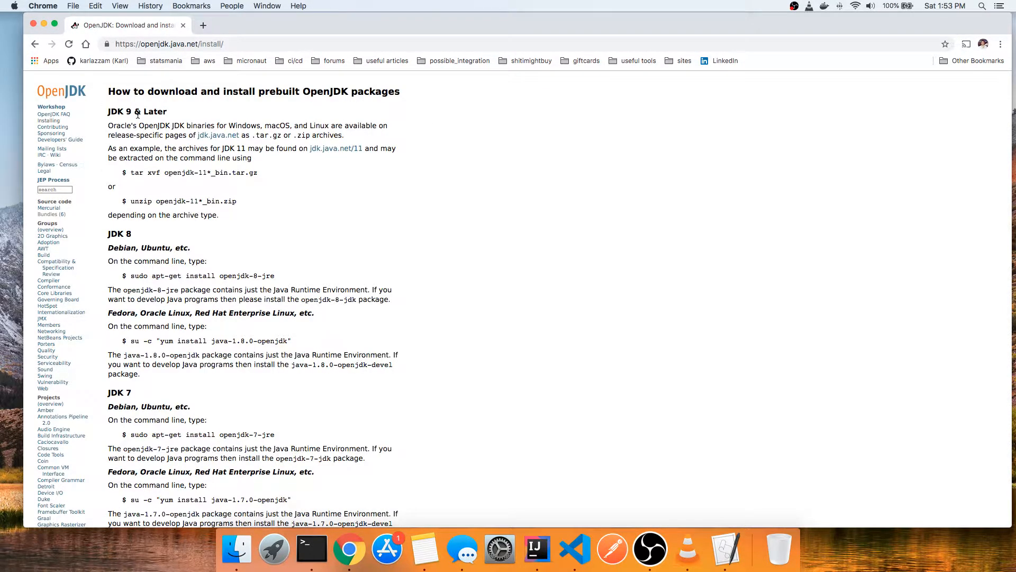
# - Review the JDK 9 & Later section, follow its jdk.java.net/11 link and open the OpenJDK Archive from there
pyautogui.moveTo(106, 111); pyautogui.dragTo(227, 524)
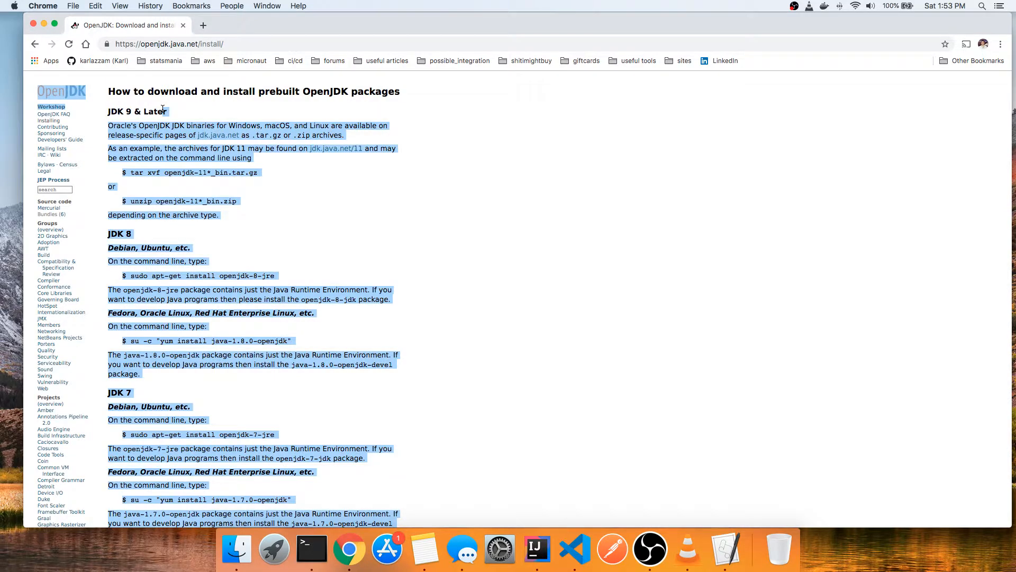
pyautogui.click(224, 267)
pyautogui.scroll(-4, 244, 337)
pyautogui.scroll(4, 243, 335)
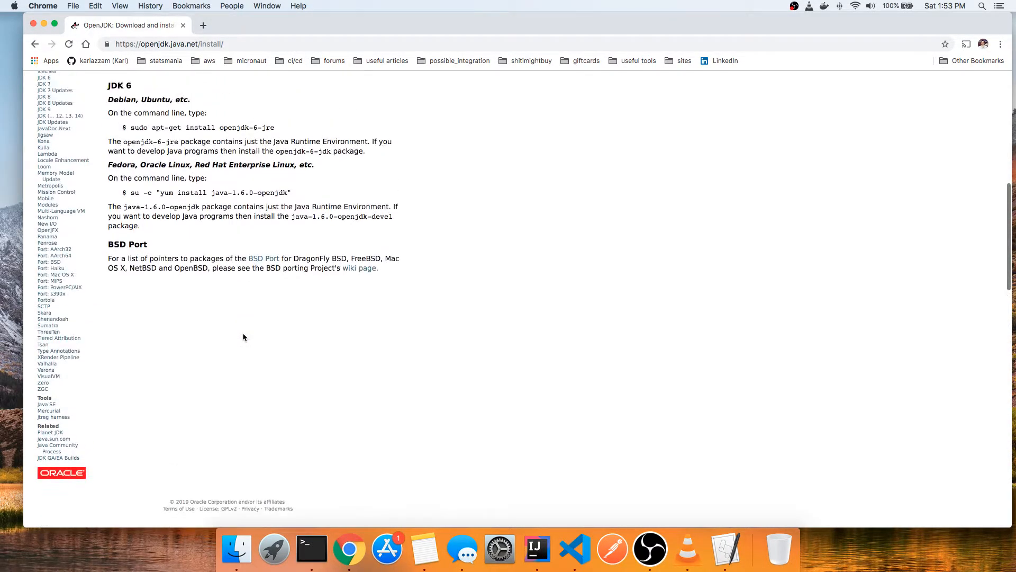
pyautogui.scroll(7, 139, 231)
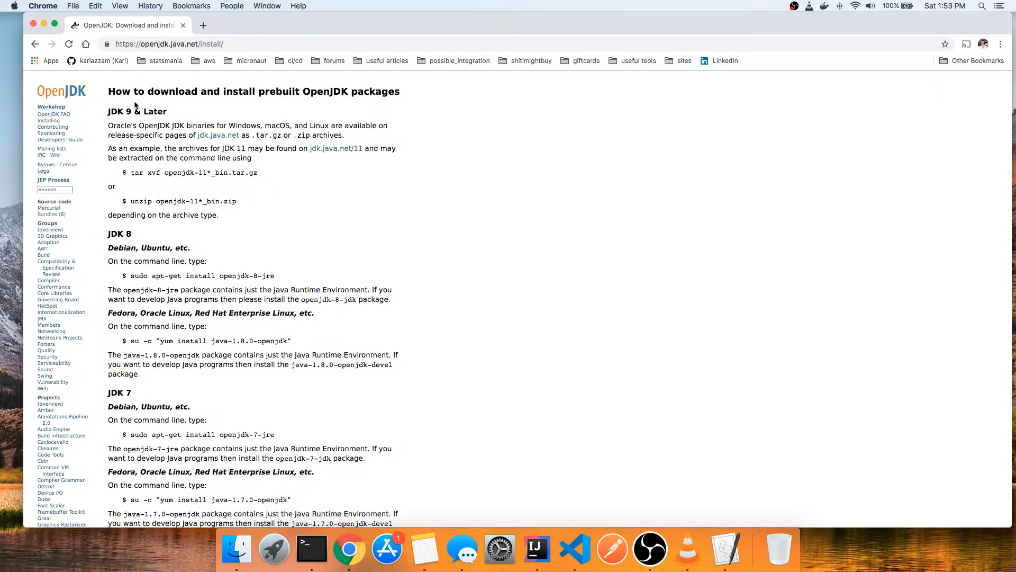
pyautogui.moveTo(108, 110); pyautogui.dragTo(184, 113)
pyautogui.click(182, 113)
pyautogui.click(324, 151)
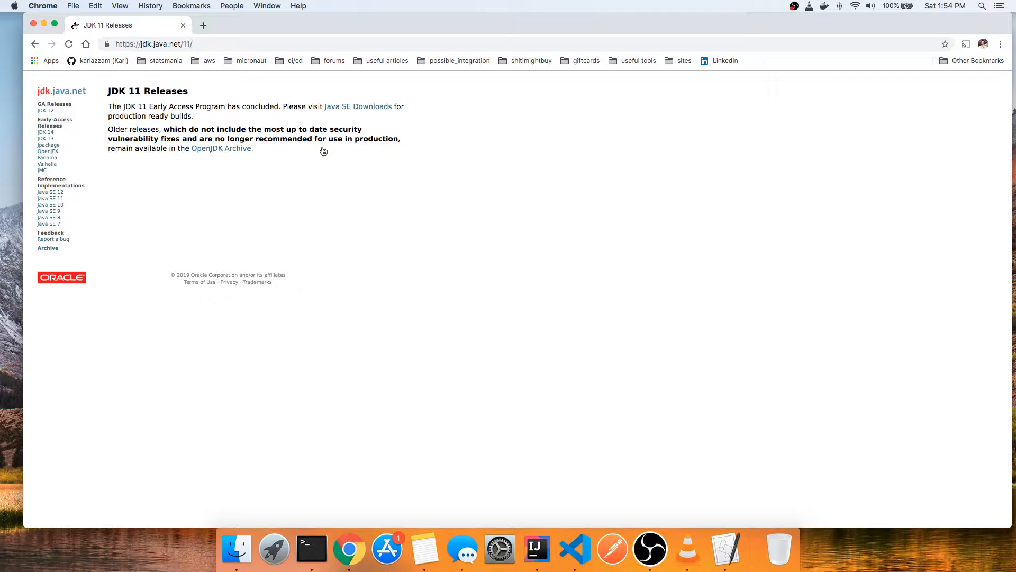
pyautogui.click(241, 150)
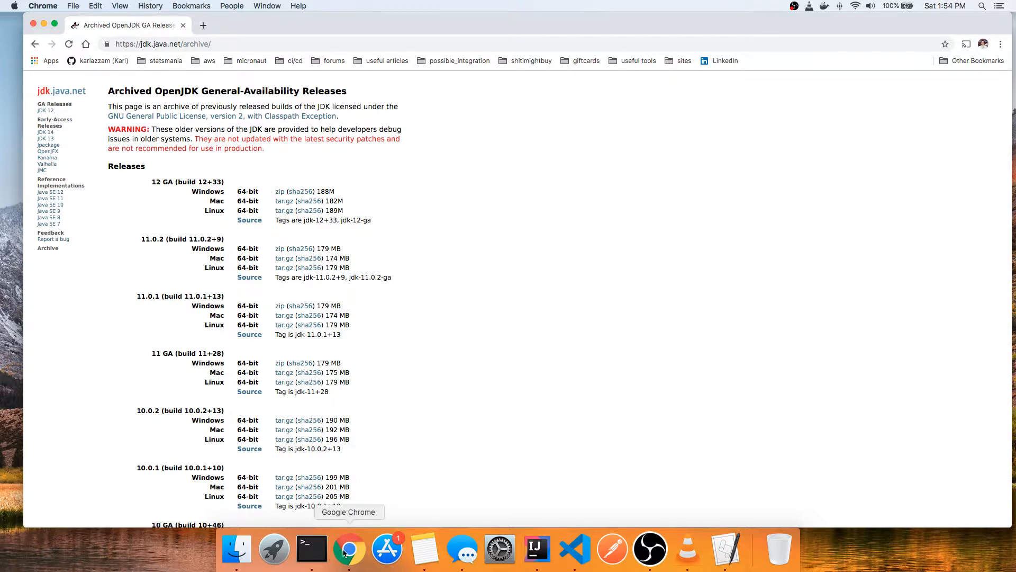
# - Run java --version in Terminal and compare the output with the 11.0.1 (build 11.0.1+13) entry in the archive
pyautogui.click(312, 548)
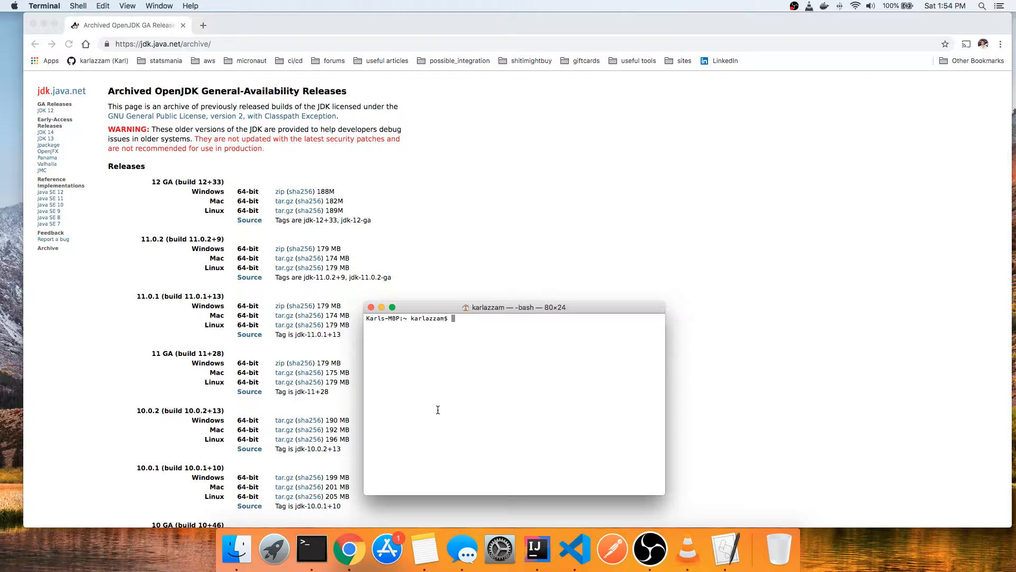
pyautogui.write('java --version')
pyautogui.press('Return')
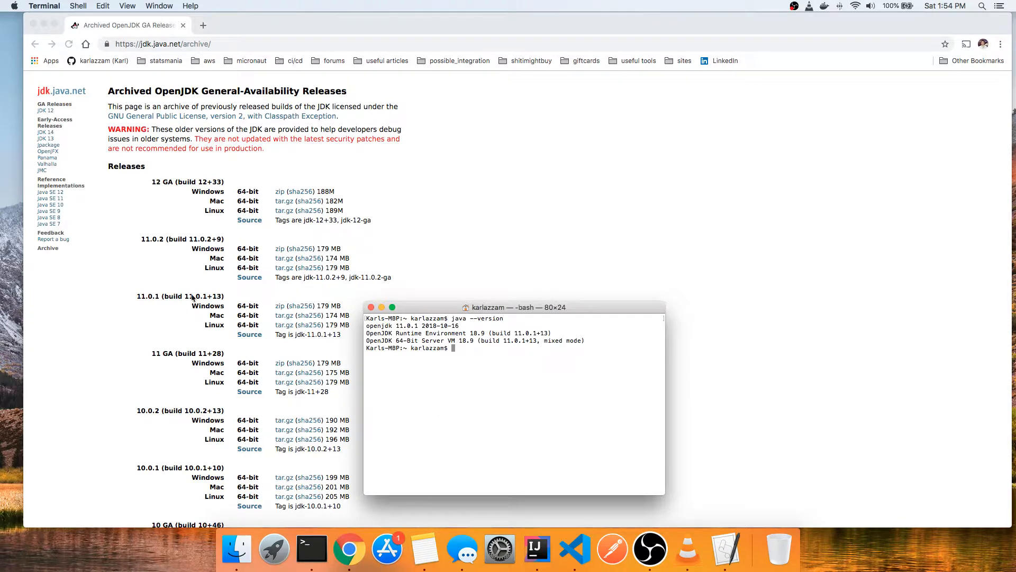
pyautogui.click(135, 299)
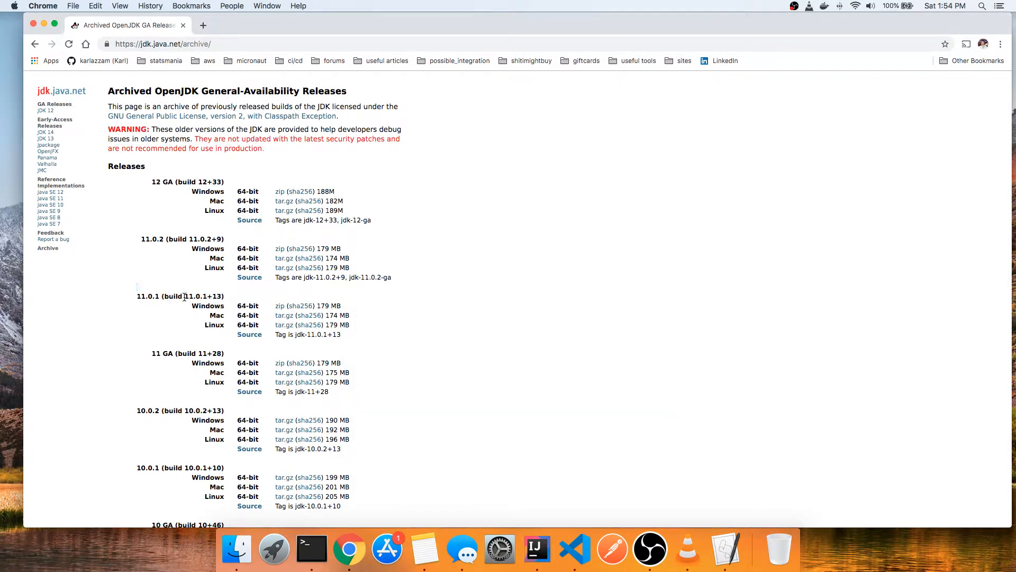
pyautogui.moveTo(184, 296); pyautogui.dragTo(232, 292)
pyautogui.press('super+Tab')
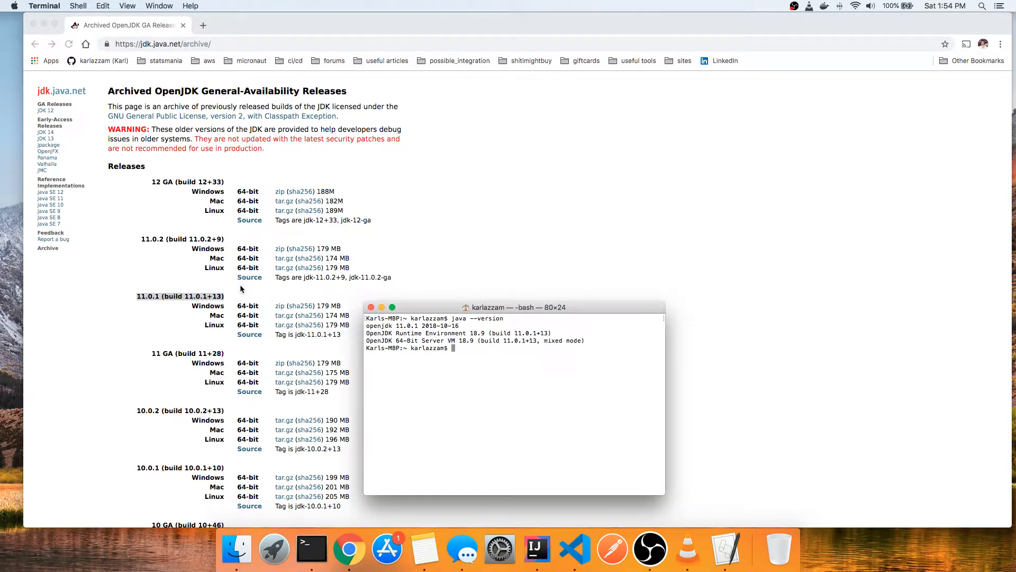
# - Download the 64-bit Mac tar.gz of release 11.0.2 (build 11.0.2+9) from the archive and unpack it
pyautogui.click(201, 238)
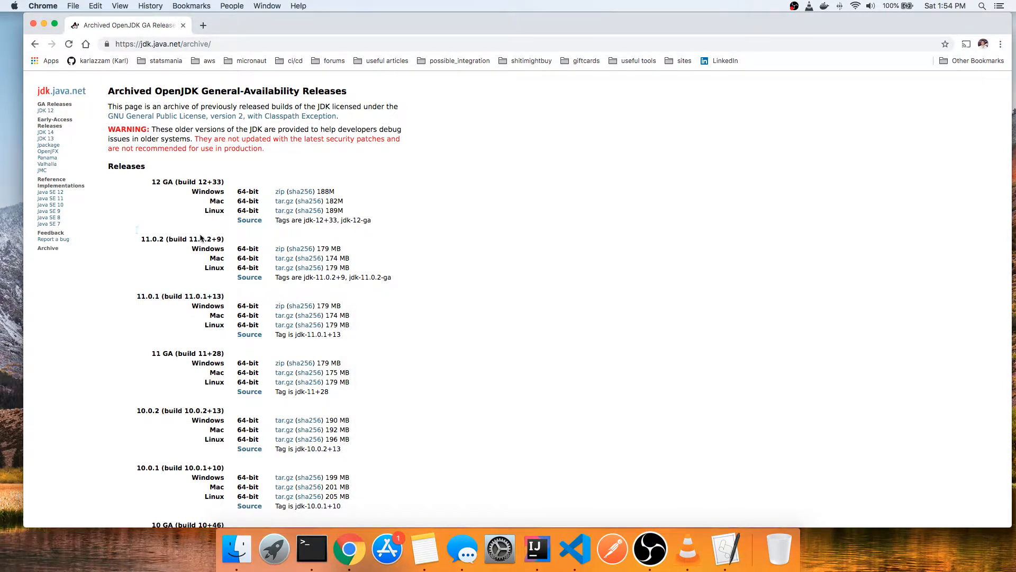
pyautogui.tripleClick(199, 238)
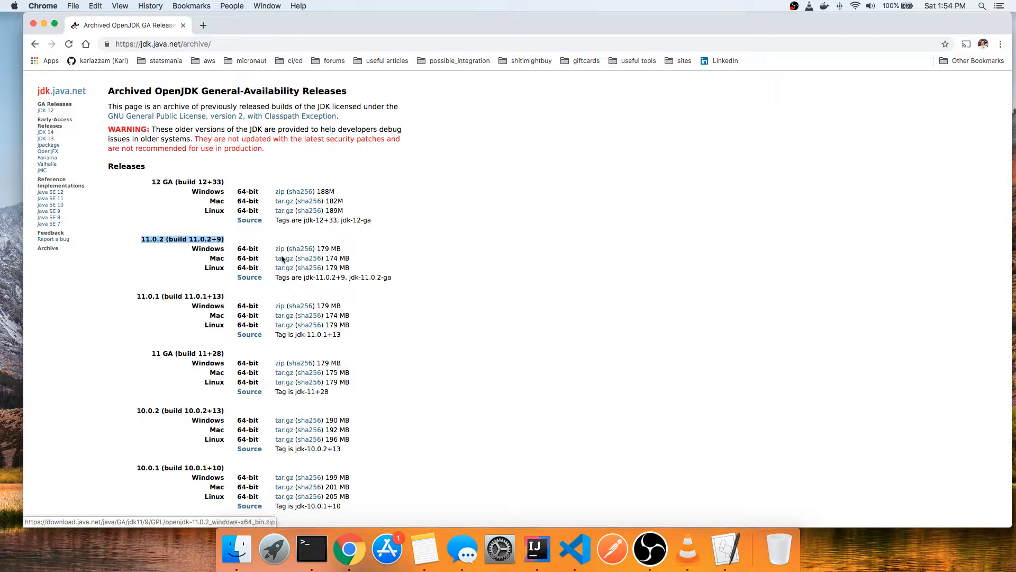
pyautogui.click(219, 262)
pyautogui.doubleClick(219, 261)
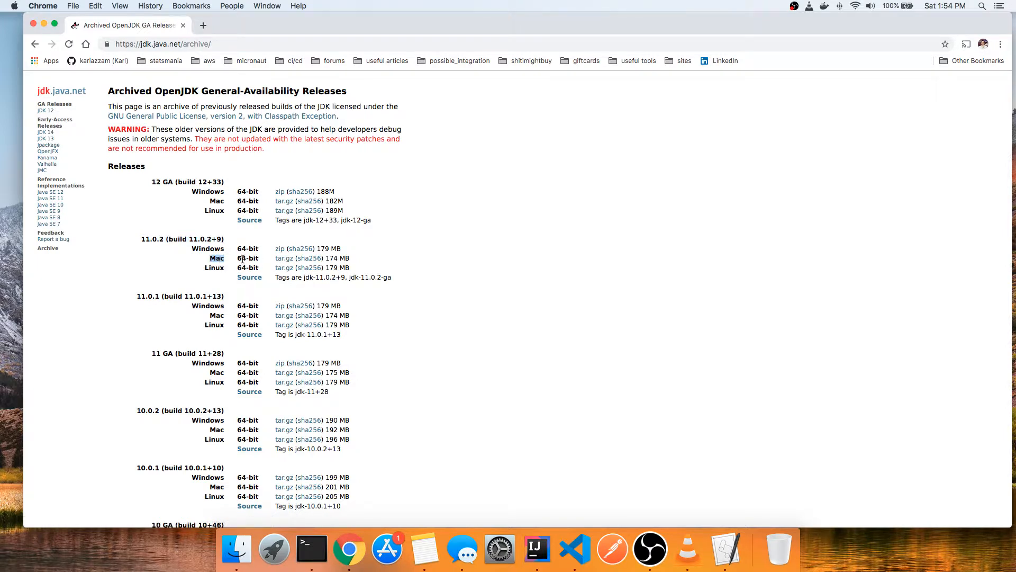
pyautogui.click(281, 259)
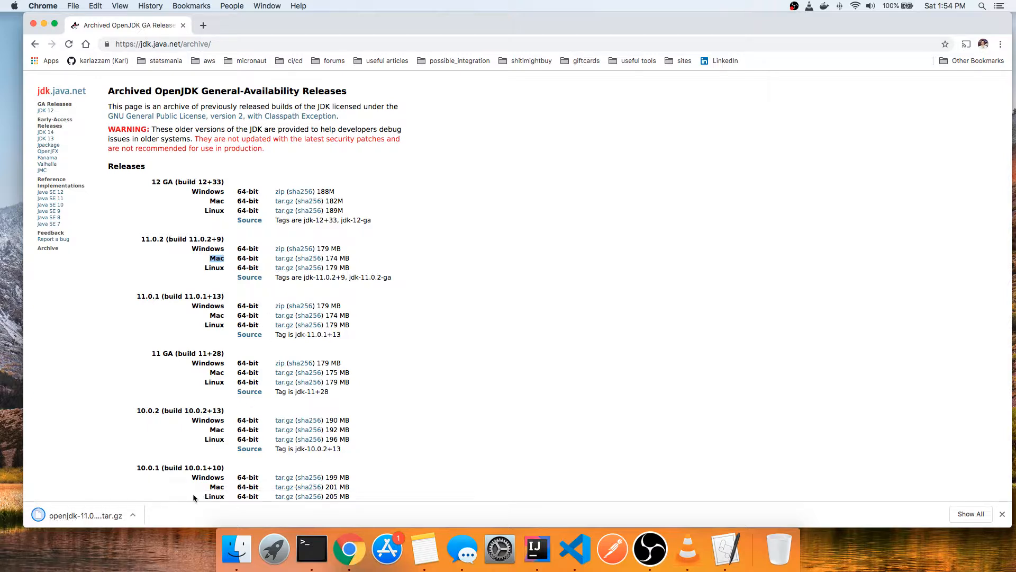
pyautogui.click(99, 516)
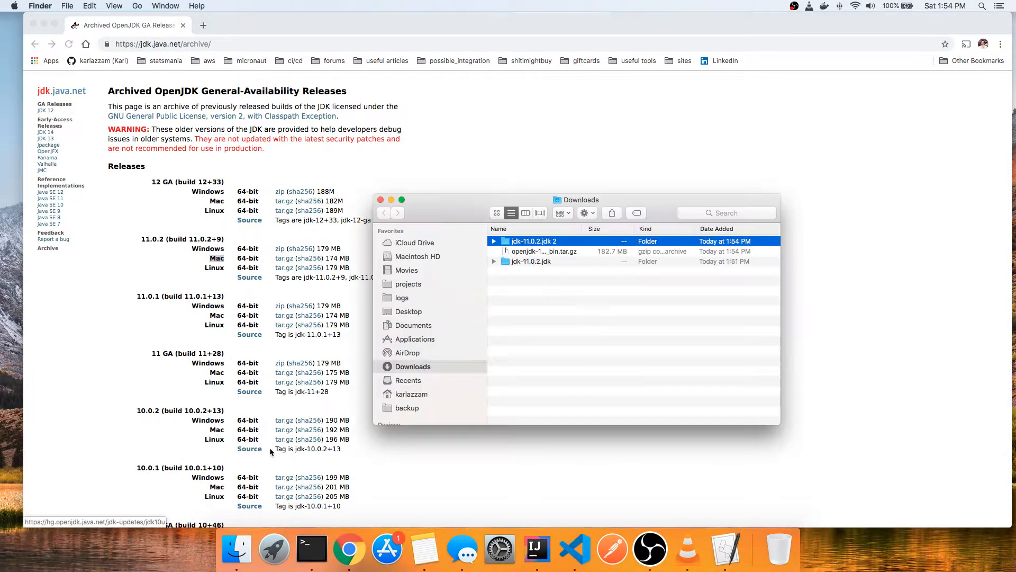
# - Move the duplicate "jdk-11.0.2.jdk 2" folder and the downloaded OpenJDK tar.gz archive from Downloads to the Trash
pyautogui.click(565, 252)
pyautogui.click(561, 261)
pyautogui.click(563, 255)
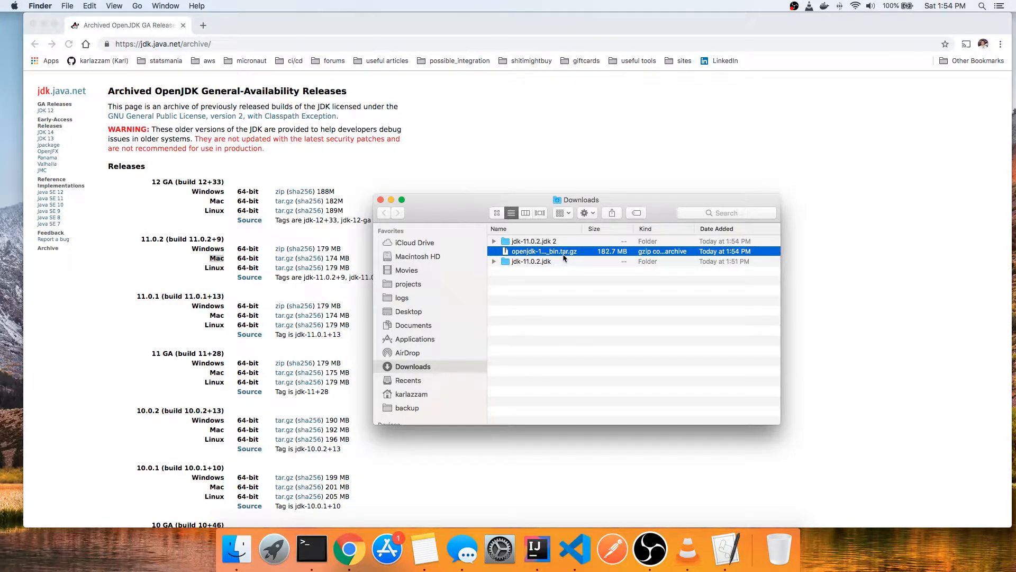
pyautogui.keyDown('super'); pyautogui.click(564, 241); pyautogui.keyUp('super')
pyautogui.moveTo(577, 244); pyautogui.dragTo(778, 545)
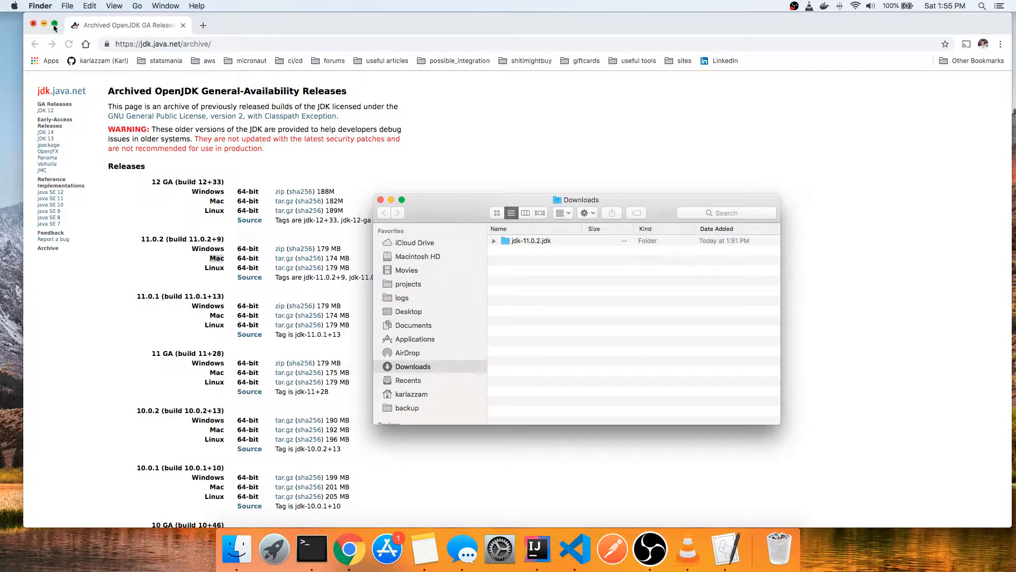
# - Close the Chrome and Terminal windows, leaving only the Downloads folder open
pyautogui.click(33, 25)
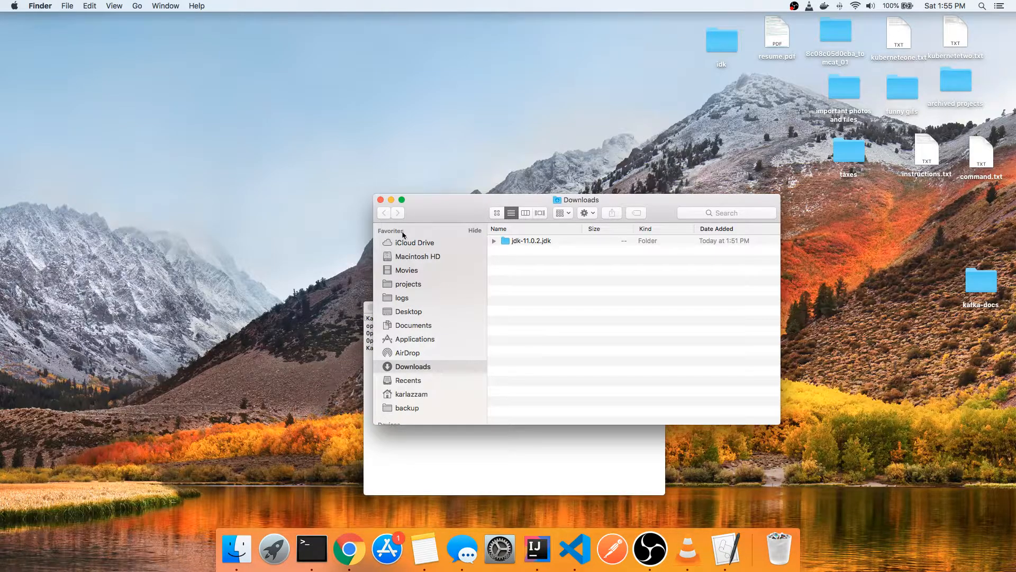
pyautogui.click(365, 325)
pyautogui.click(371, 307)
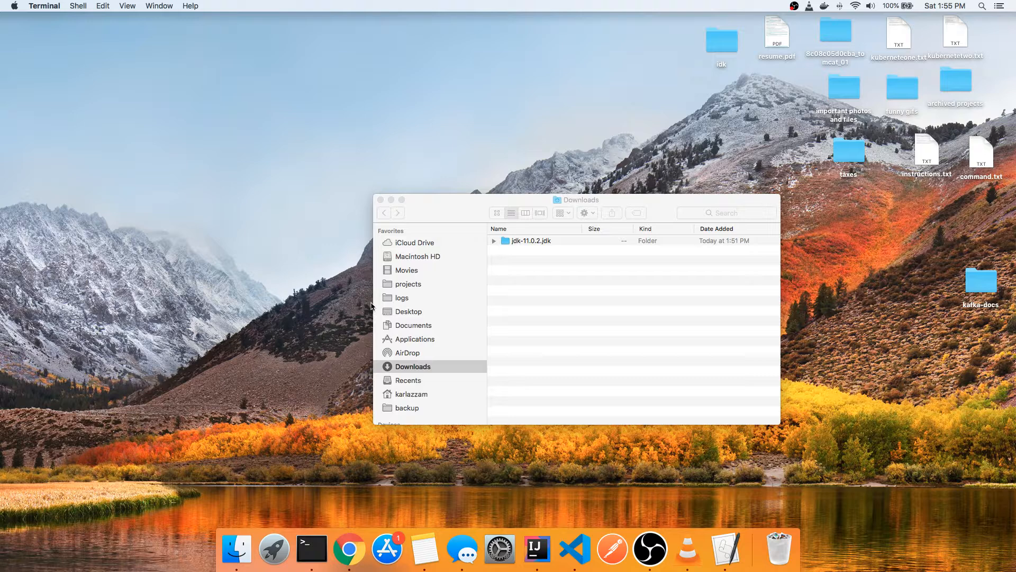
# - Switch to Finder and go directly to the /Library folder
pyautogui.click(206, 103)
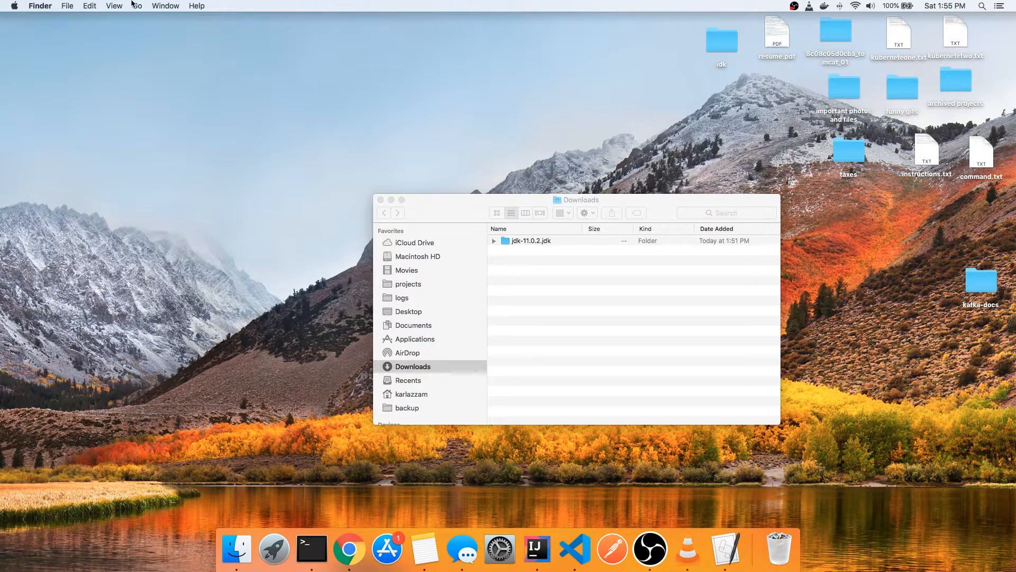
pyautogui.click(133, 5)
pyautogui.click(159, 212)
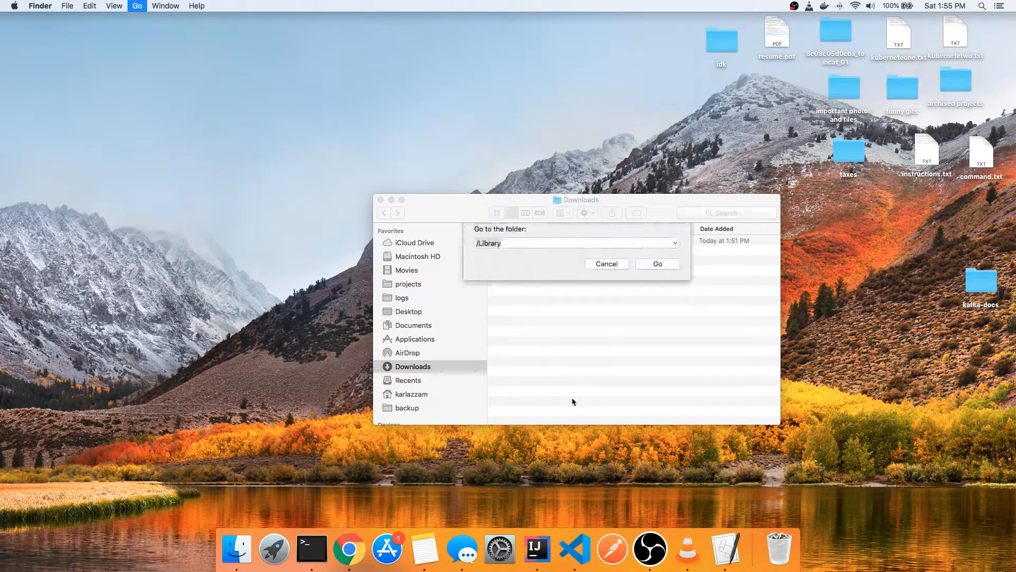
pyautogui.write('/')
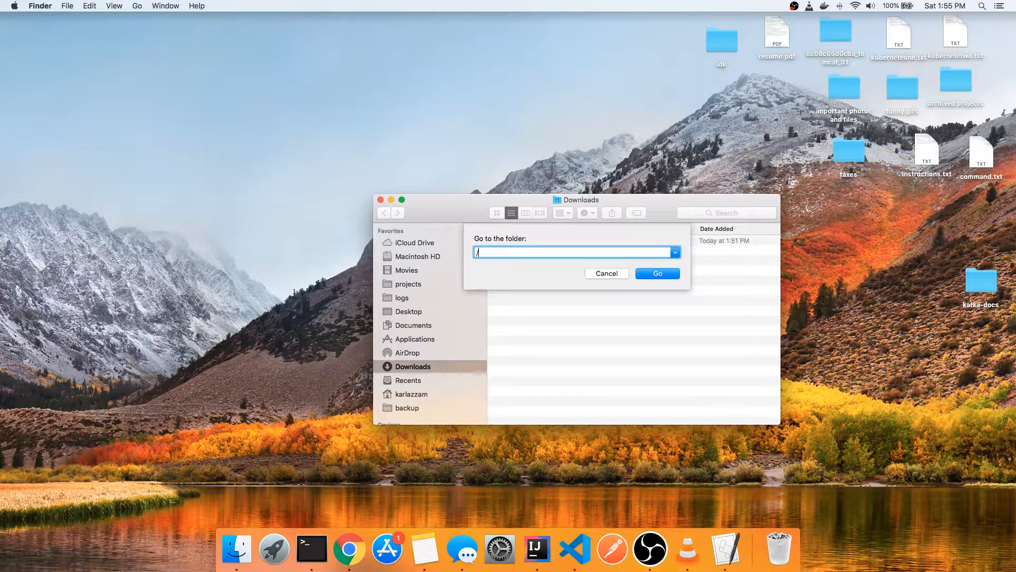
pyautogui.write('Library')
pyautogui.press('Return')
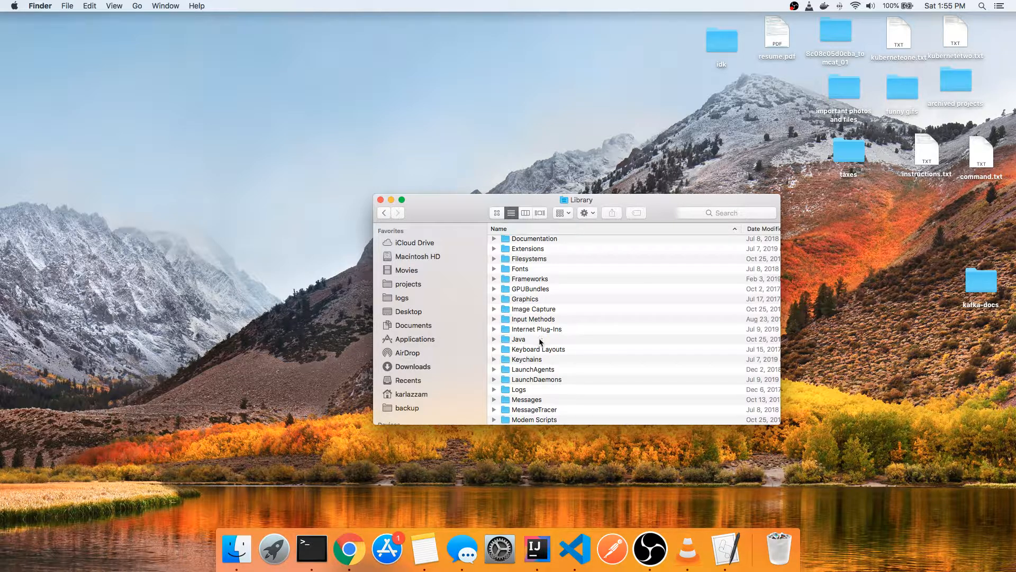
# - Open the Java folder inside Library and go into its JavaVirtualMachines subfolder
pyautogui.scroll(5, 541, 340)
pyautogui.scroll(-6, 540, 341)
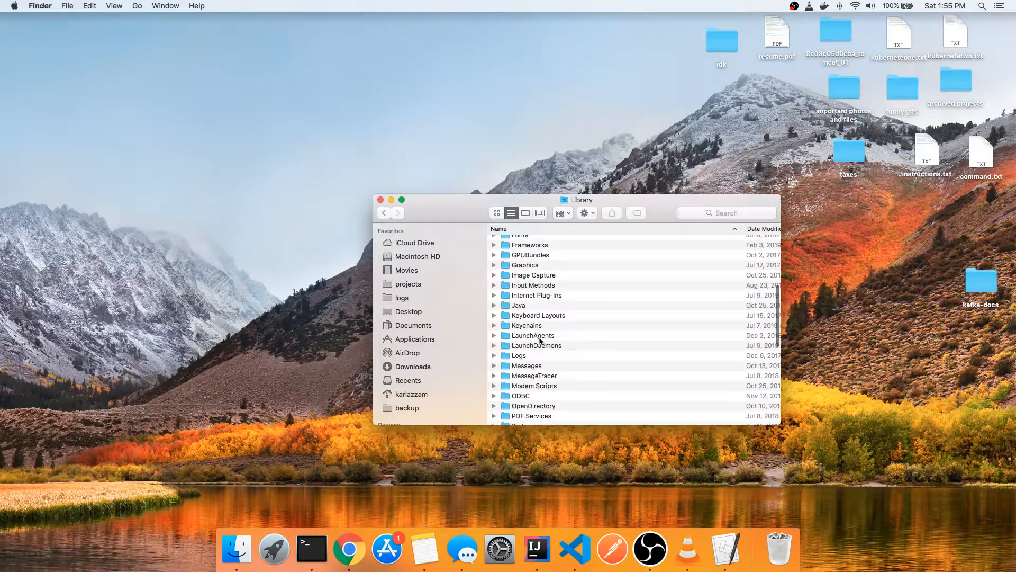
pyautogui.scroll(3, 540, 340)
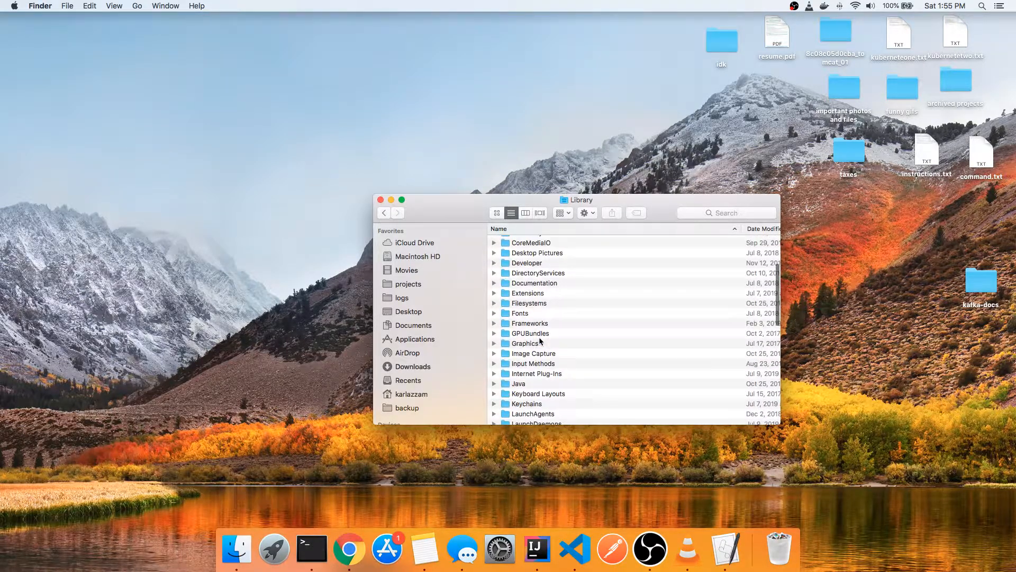
pyautogui.doubleClick(528, 385)
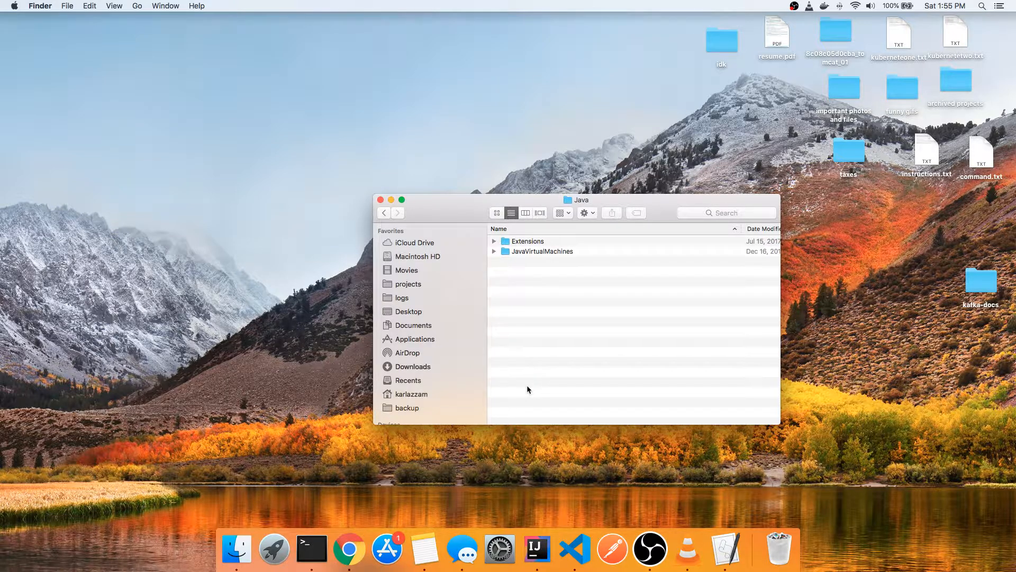
pyautogui.doubleClick(547, 252)
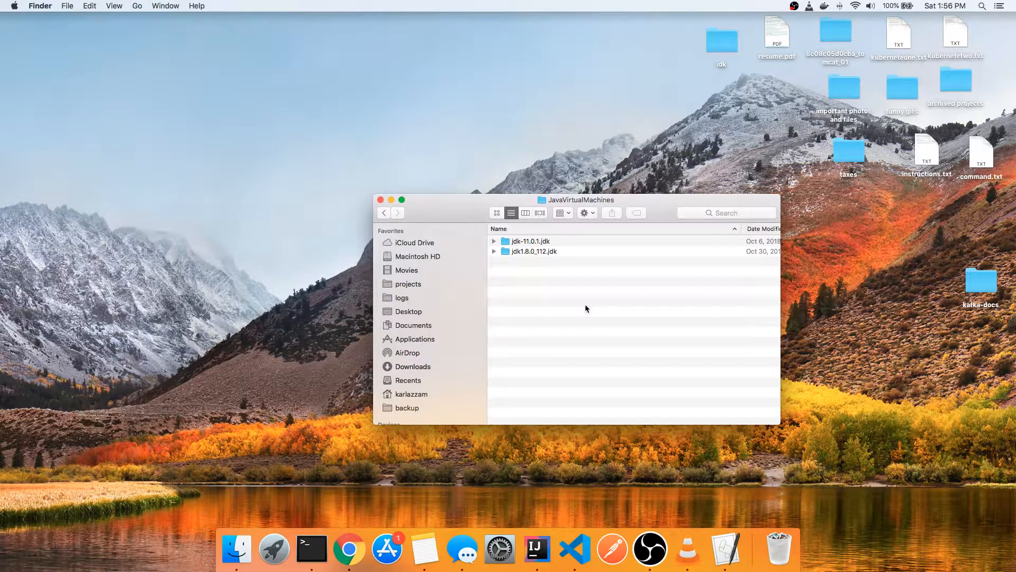
# - Open a second Finder window beside the JavaVirtualMachines window and show the Downloads folder in it
pyautogui.rightClick(237, 549)
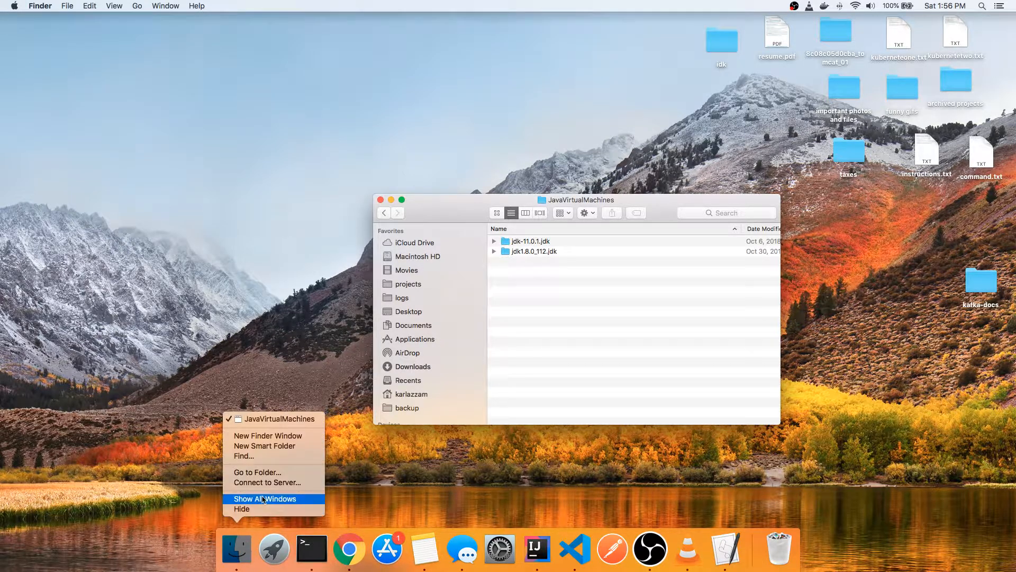
pyautogui.click(292, 438)
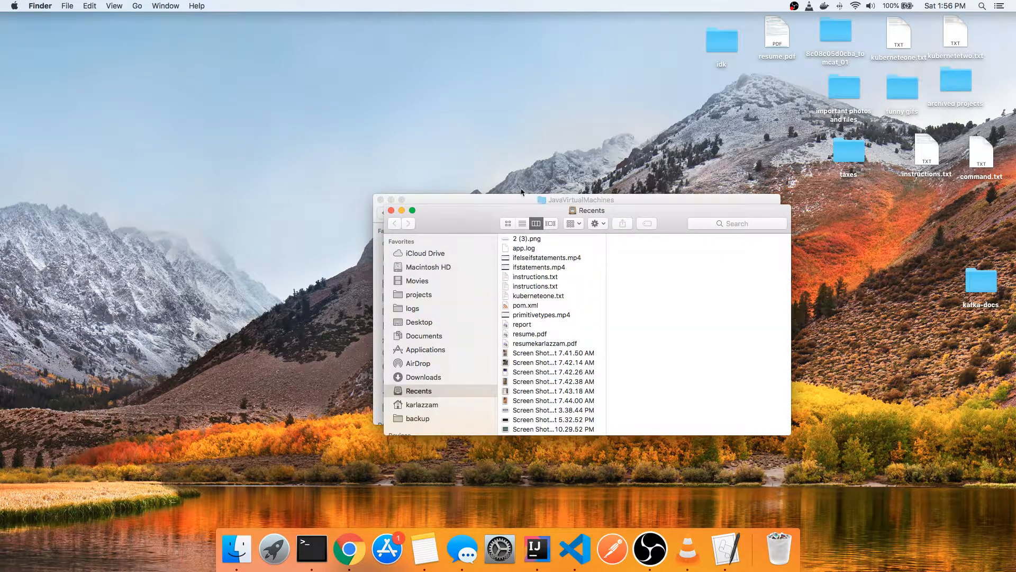
pyautogui.moveTo(519, 212); pyautogui.dragTo(187, 199)
pyautogui.click(92, 336)
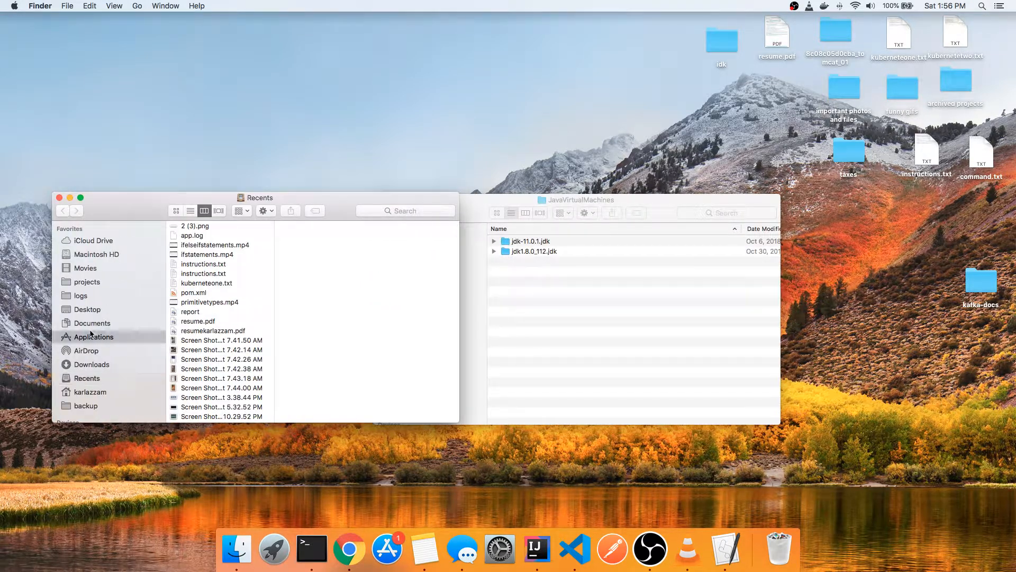
pyautogui.click(109, 364)
# - Move the jdk-11.0.2.jdk folder from Downloads into JavaVirtualMachines and authorize the move with the administrator password
pyautogui.click(251, 239)
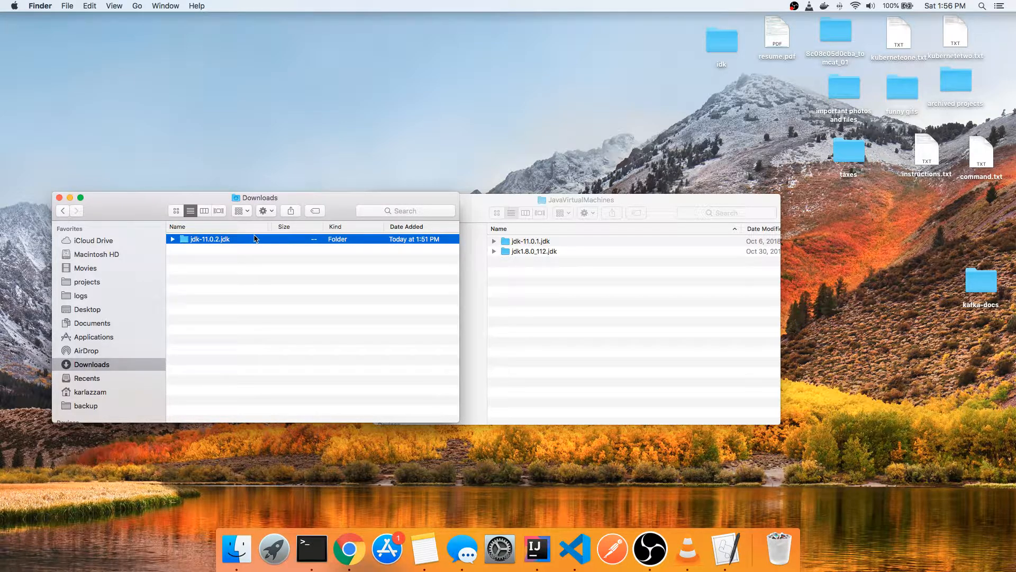
pyautogui.moveTo(254, 238); pyautogui.dragTo(586, 271)
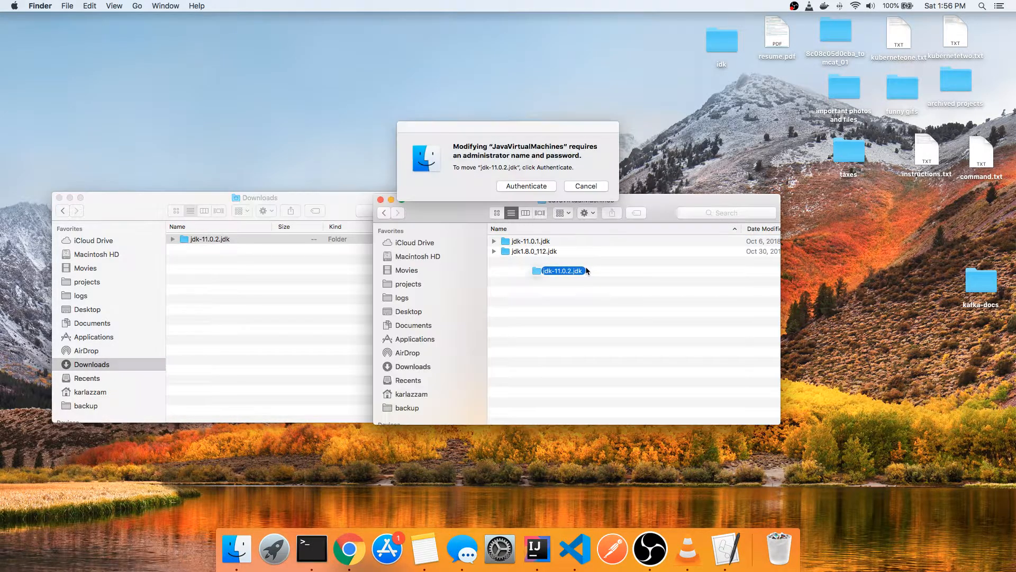
pyautogui.click(526, 185)
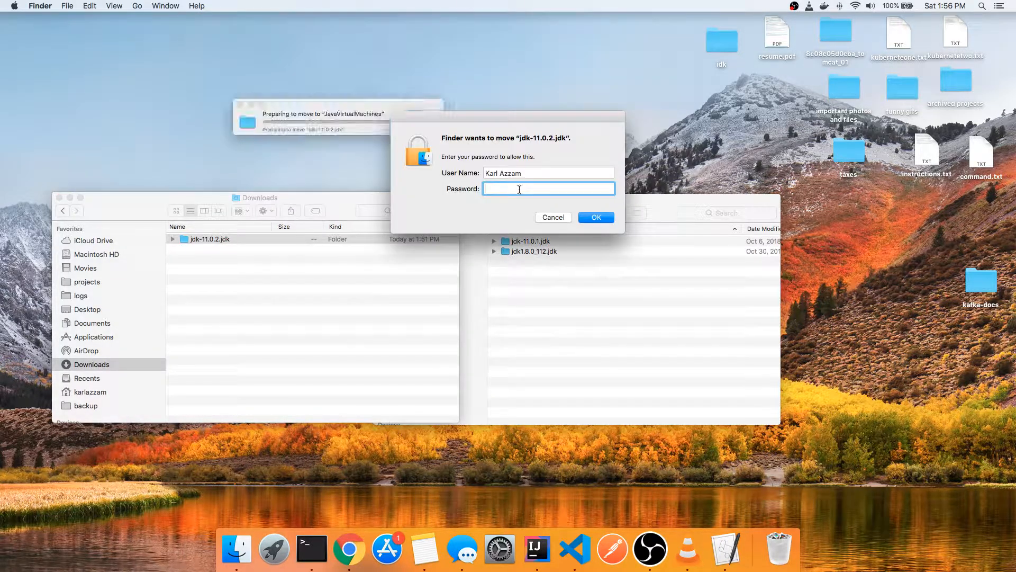
pyautogui.write('•••••••••')
pyautogui.press('Return')
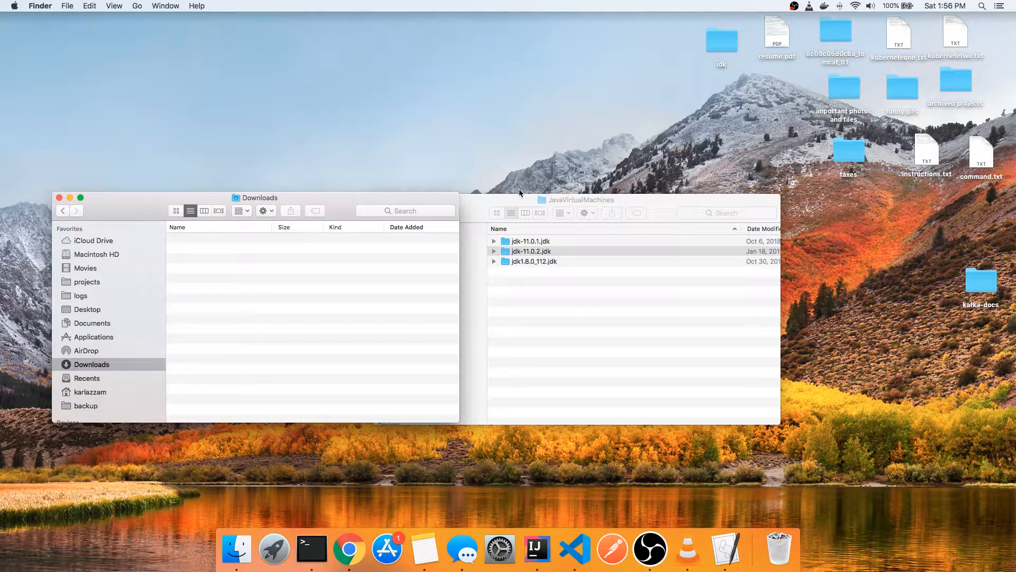
# - Bring the JavaVirtualMachines window forward and check the installed JDK folders, ending with jdk-11.0.2.jdk selected
pyautogui.click(467, 268)
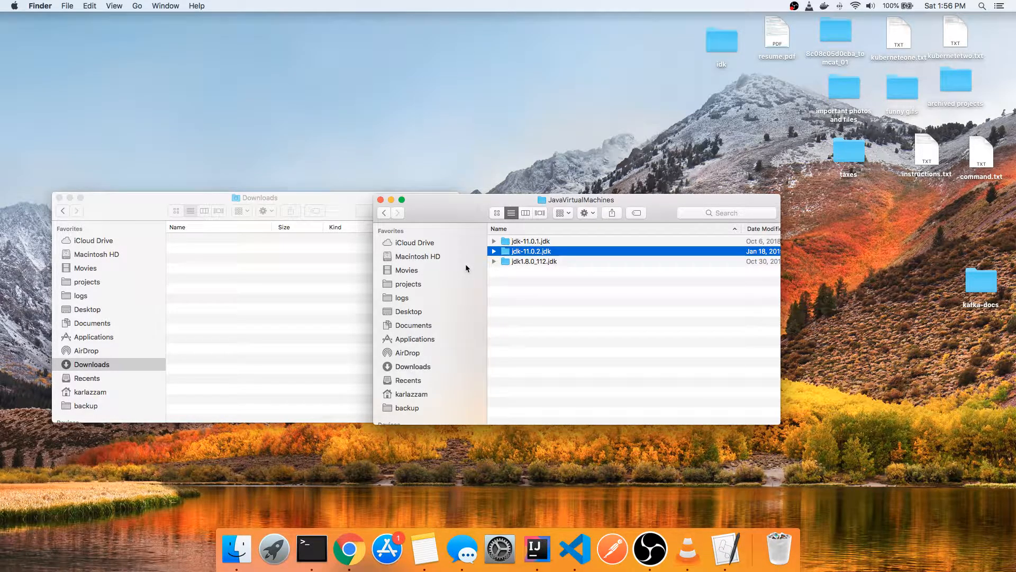
pyautogui.click(554, 265)
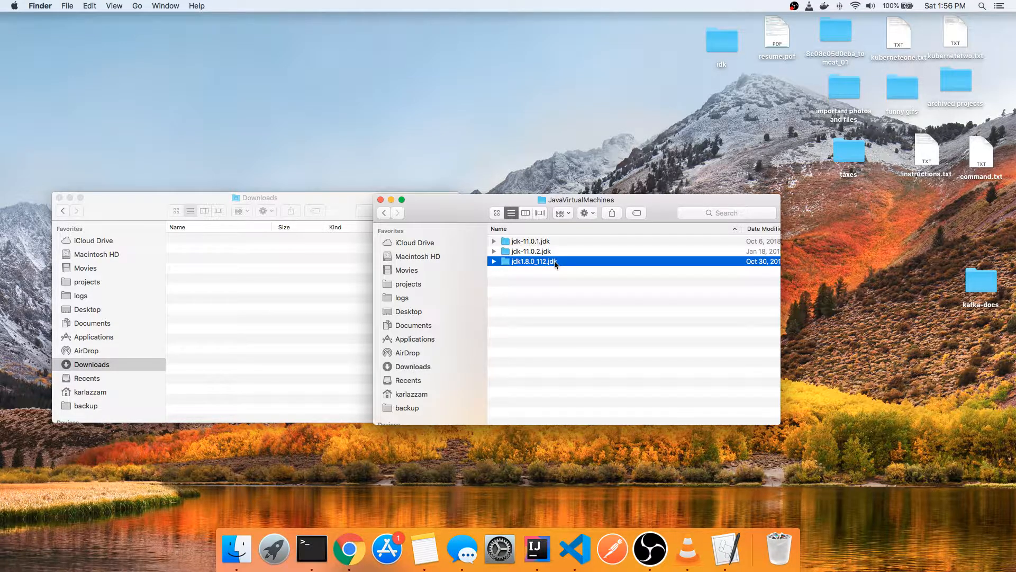
pyautogui.click(564, 254)
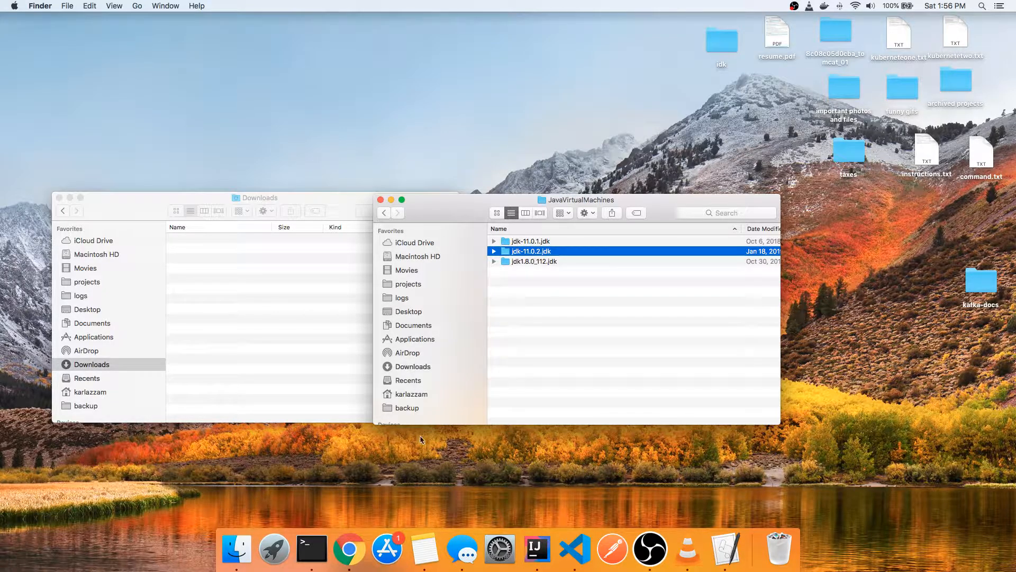
# - Run java --version in a new Terminal window and check the reported OpenJDK version and build lines
pyautogui.click(311, 549)
pyautogui.write('java ')
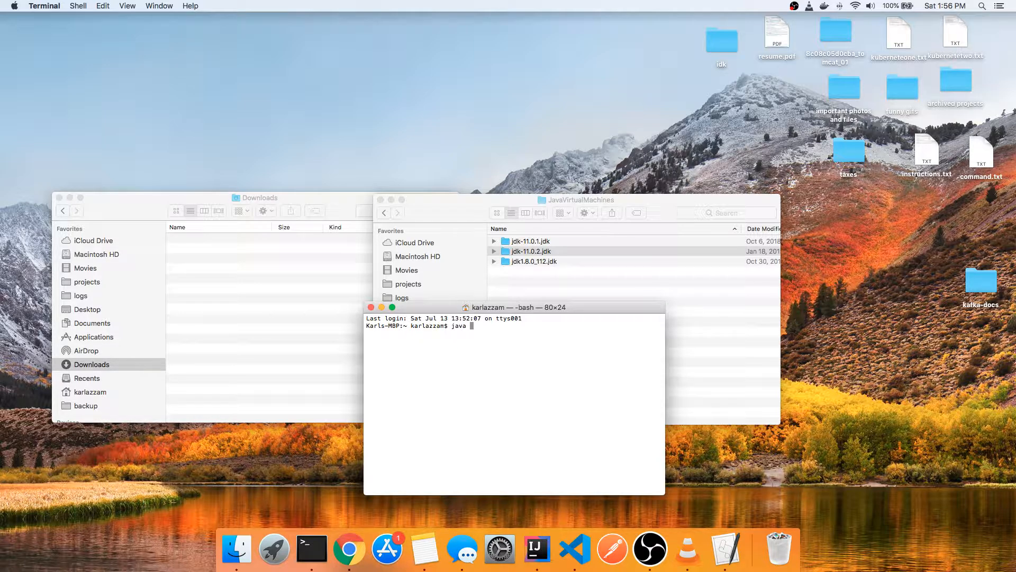
pyautogui.write('--version')
pyautogui.press('Return')
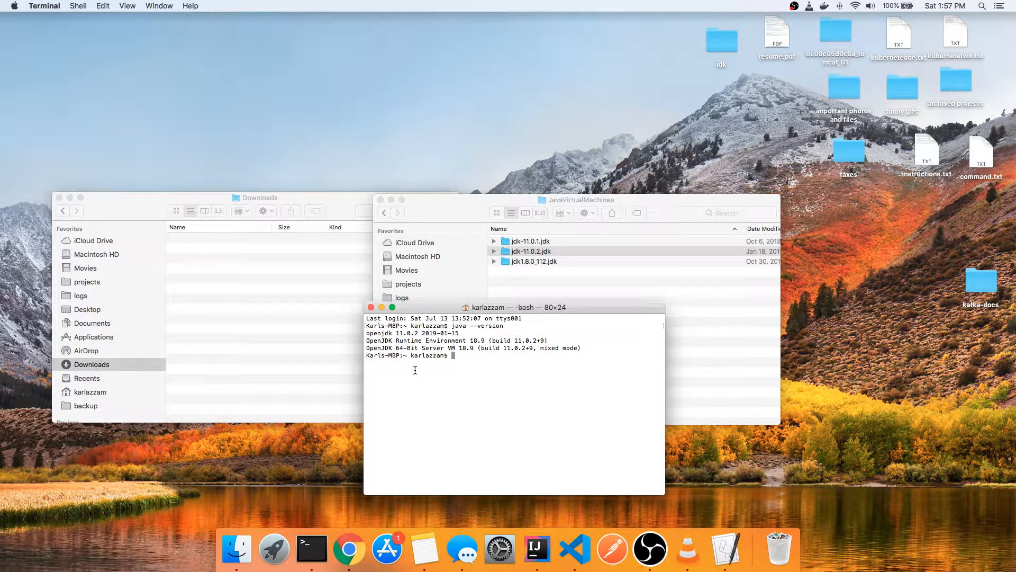
pyautogui.doubleClick(416, 340)
pyautogui.tripleClick(416, 340)
pyautogui.tripleClick(438, 333)
# - Widen the JavaVirtualMachines window to read the JDK folders' full modification dates and return to Terminal
pyautogui.click(583, 281)
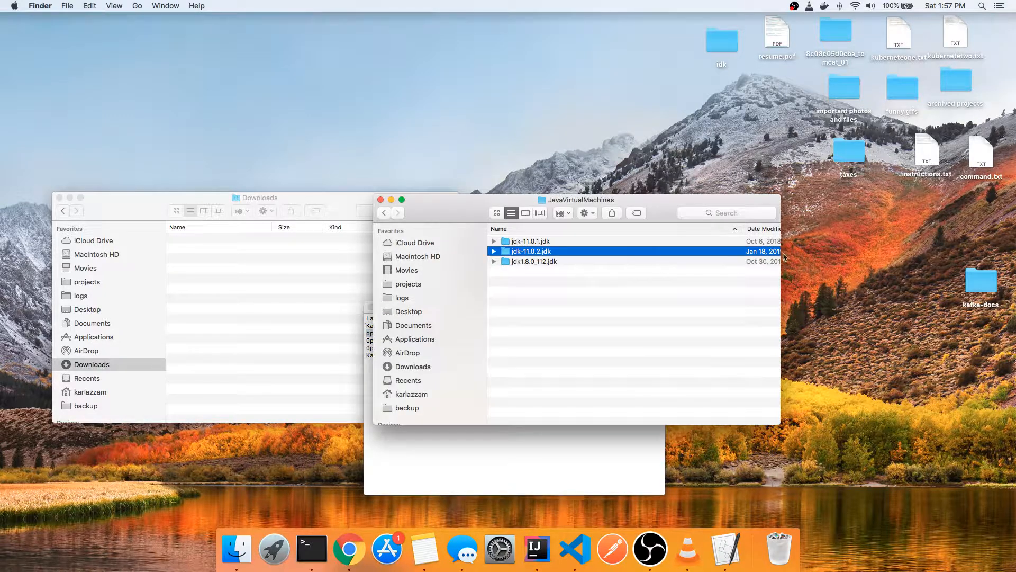
pyautogui.moveTo(801, 253); pyautogui.dragTo(856, 253)
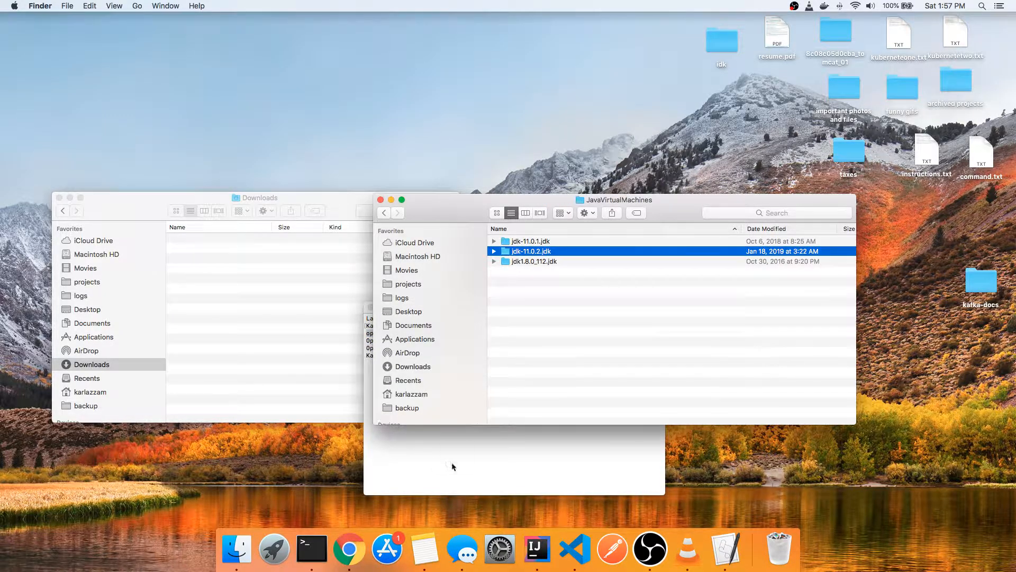
pyautogui.tripleClick(454, 465)
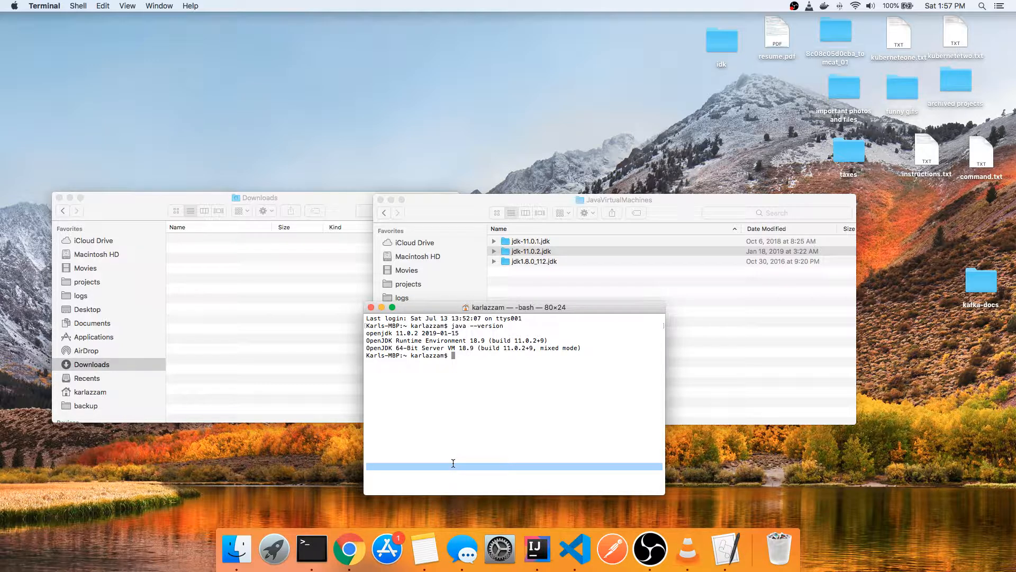